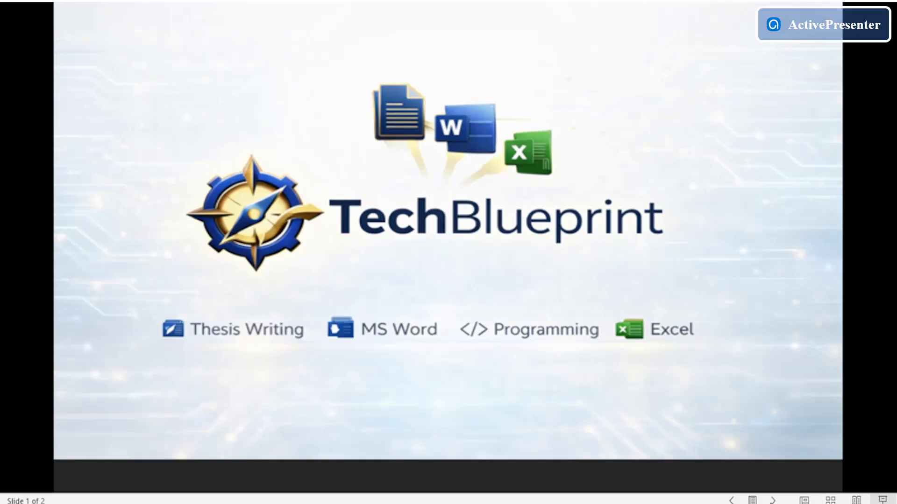
# Switch to the report in Word and scroll through the document to examine its tables.
pyautogui.press('Right')
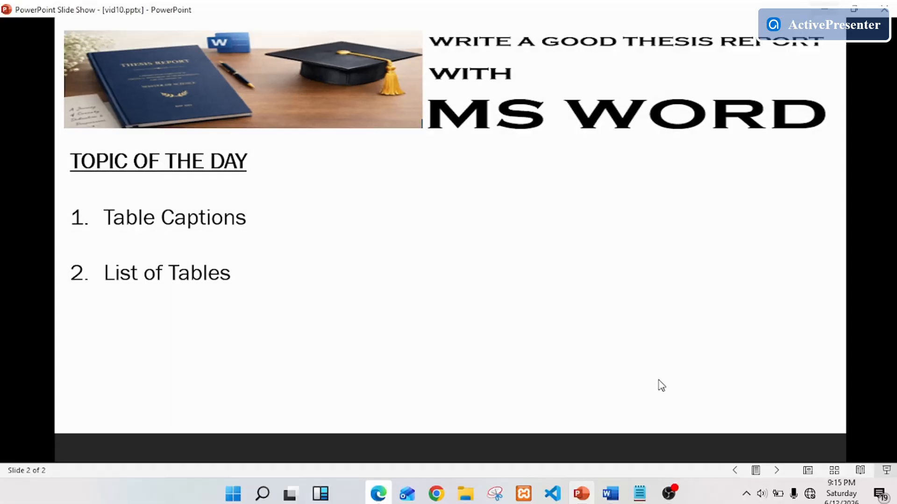
pyautogui.click(610, 495)
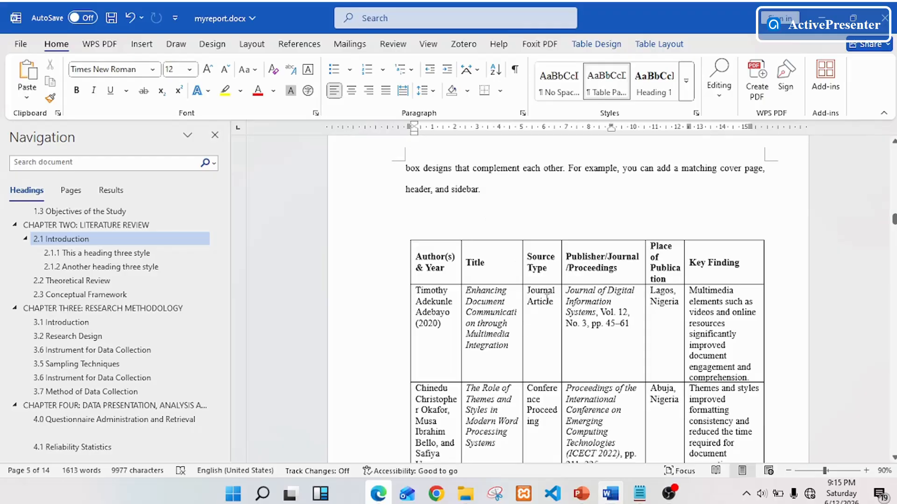
pyautogui.scroll(-3, 514, 243)
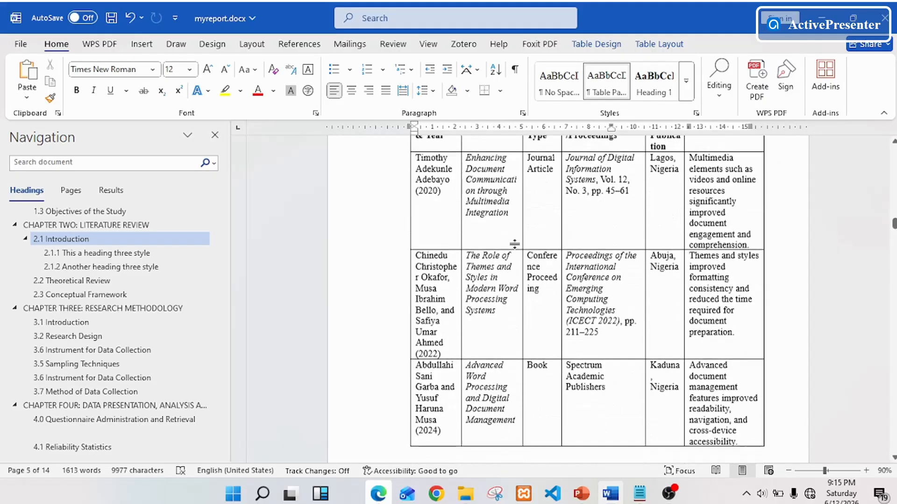
pyautogui.scroll(-8, 514, 243)
pyautogui.scroll(10, 511, 244)
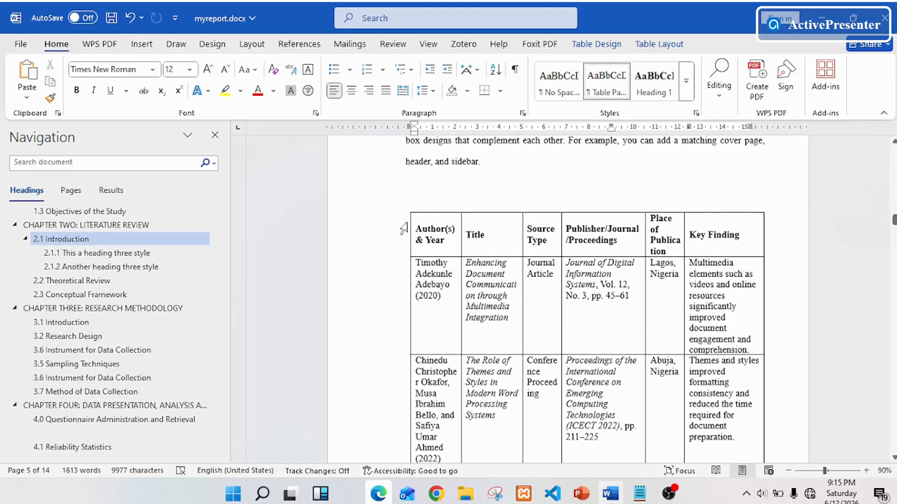
pyautogui.scroll(-15, 473, 259)
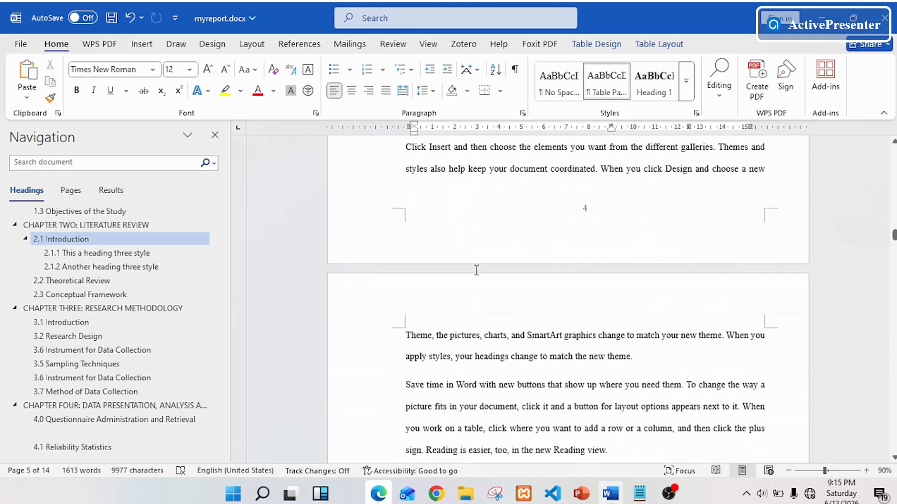
pyautogui.scroll(-15, 477, 280)
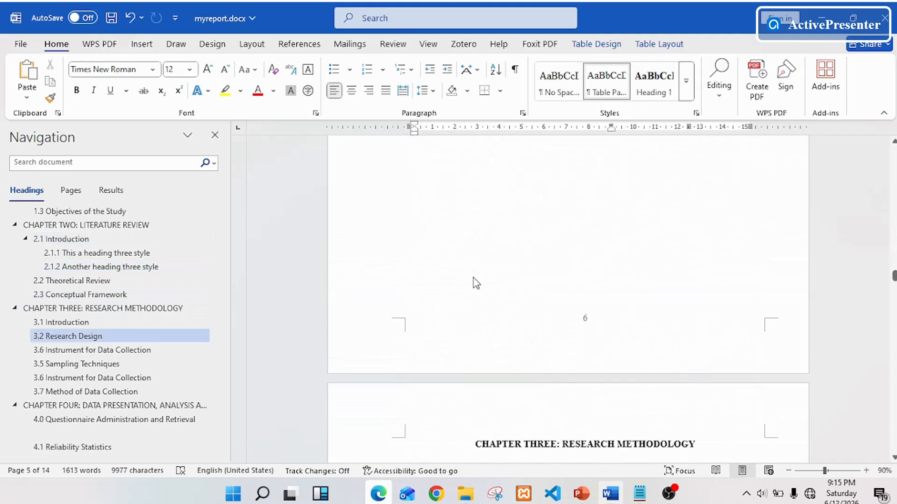
pyautogui.scroll(-10, 473, 277)
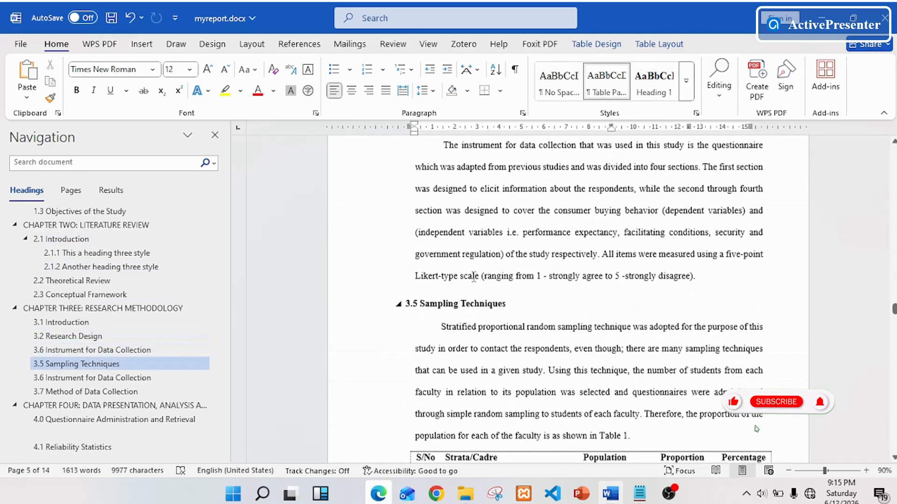
pyautogui.scroll(3, 473, 277)
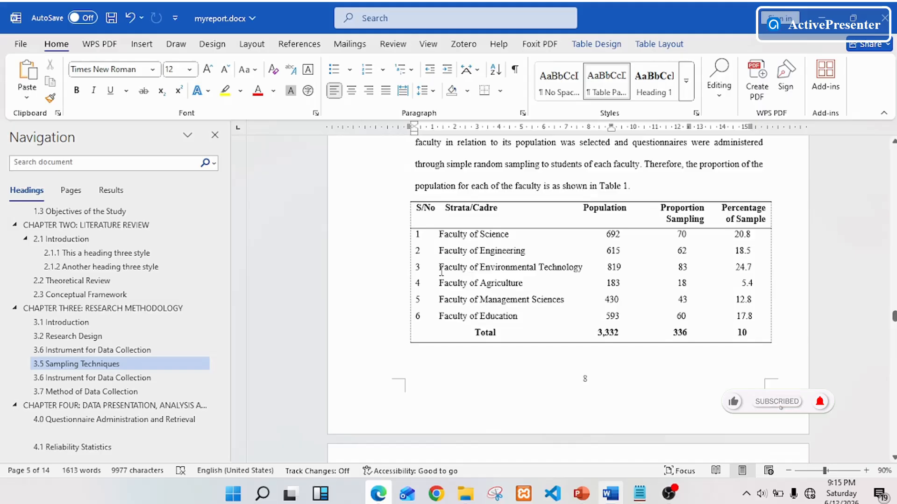
pyautogui.scroll(3, 445, 266)
pyautogui.scroll(12, 448, 265)
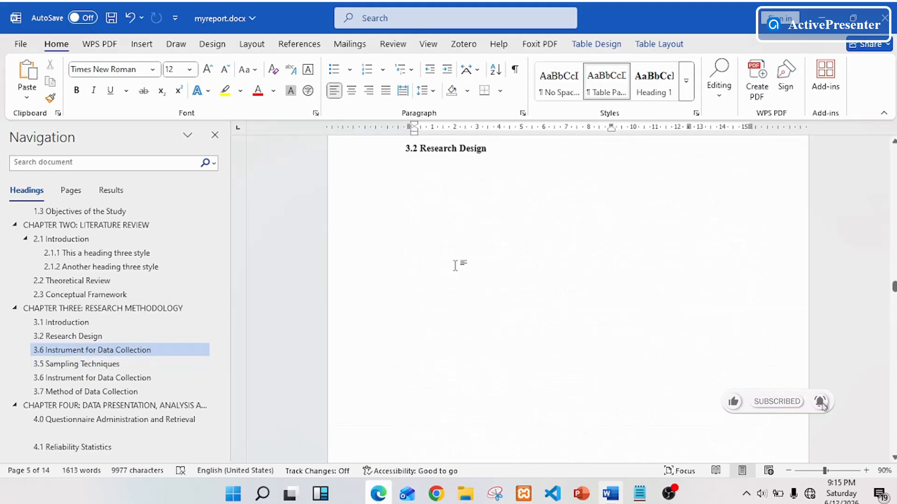
pyautogui.scroll(20, 455, 265)
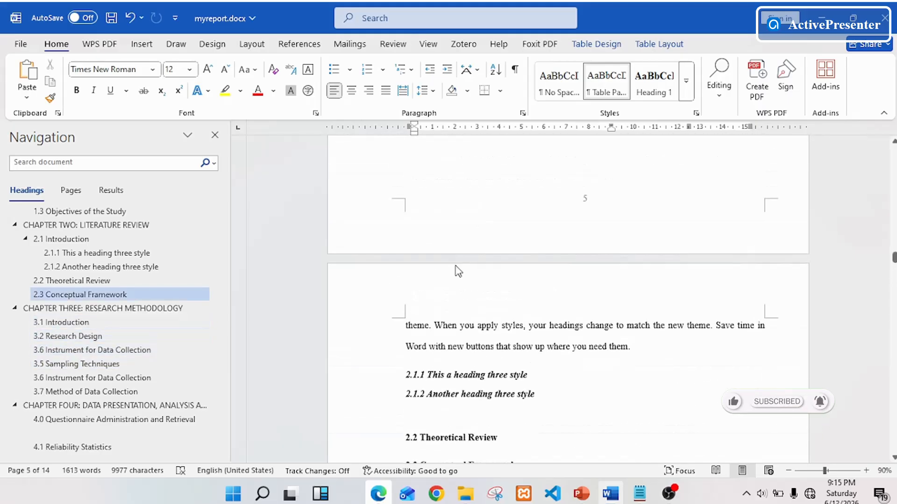
pyautogui.scroll(-15, 457, 265)
pyautogui.scroll(4, 455, 267)
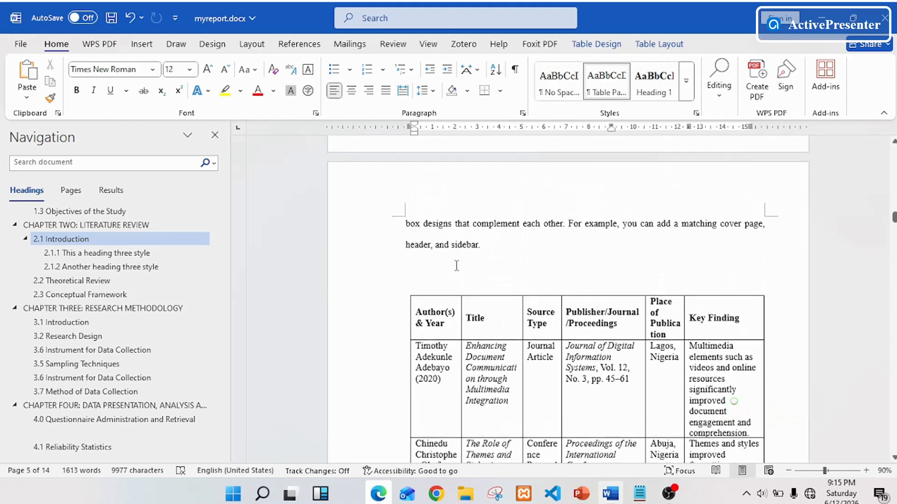
# Insert the caption "Table 1: Summary of Literature Review" above the literature review table.
pyautogui.click(442, 324)
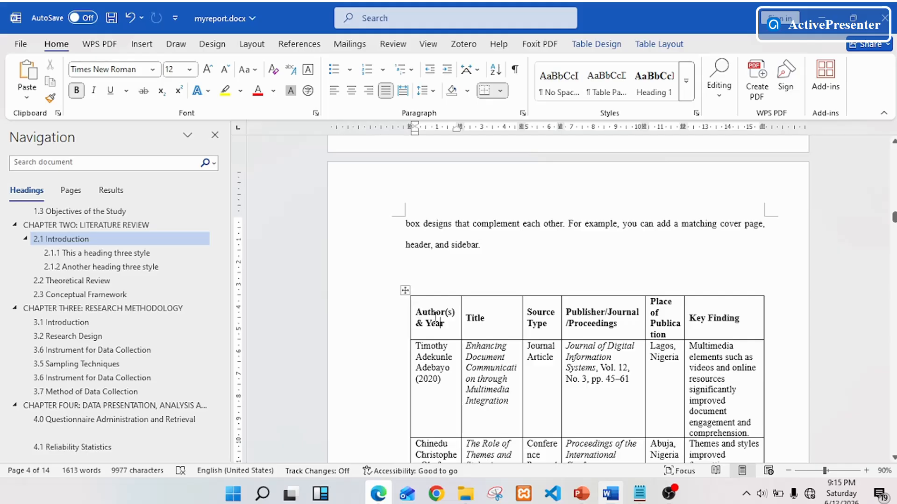
pyautogui.click(407, 291)
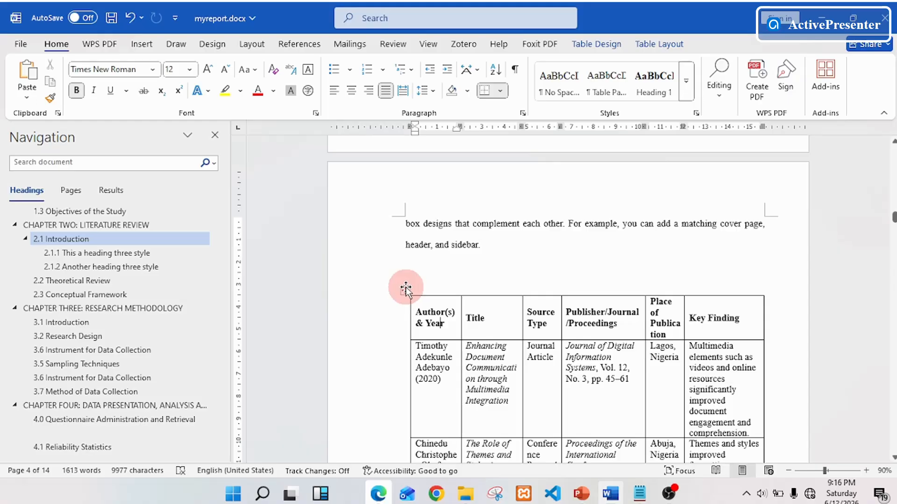
pyautogui.rightClick(405, 290)
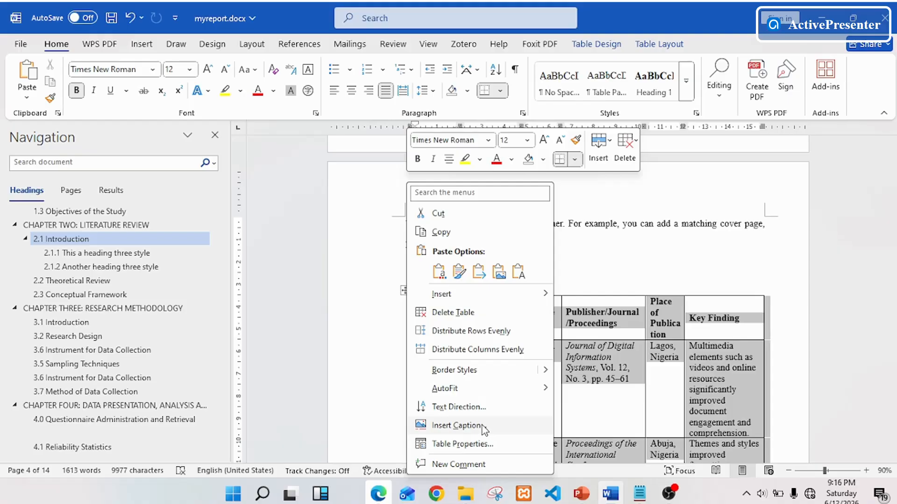
pyautogui.click(477, 425)
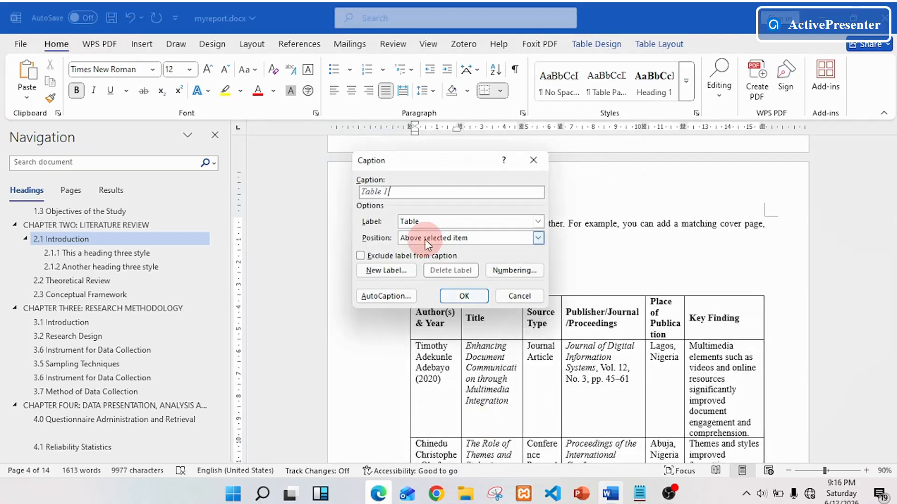
pyautogui.click(424, 203)
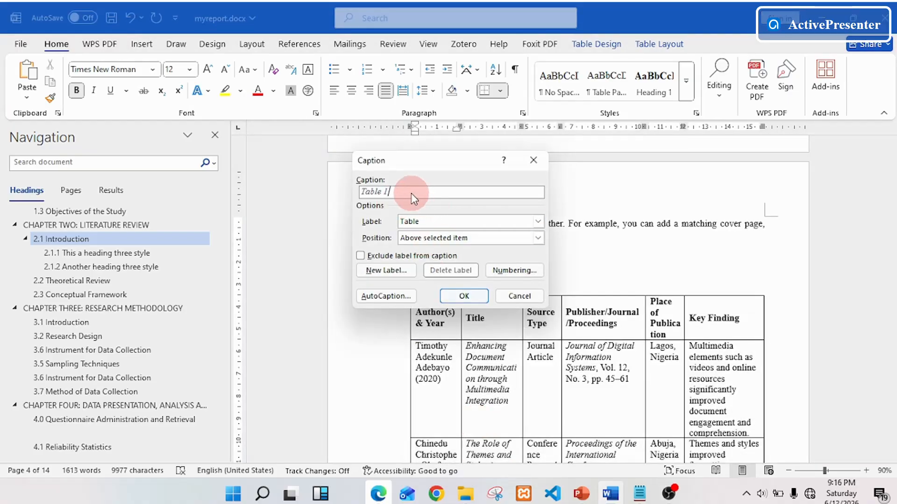
pyautogui.write(':')
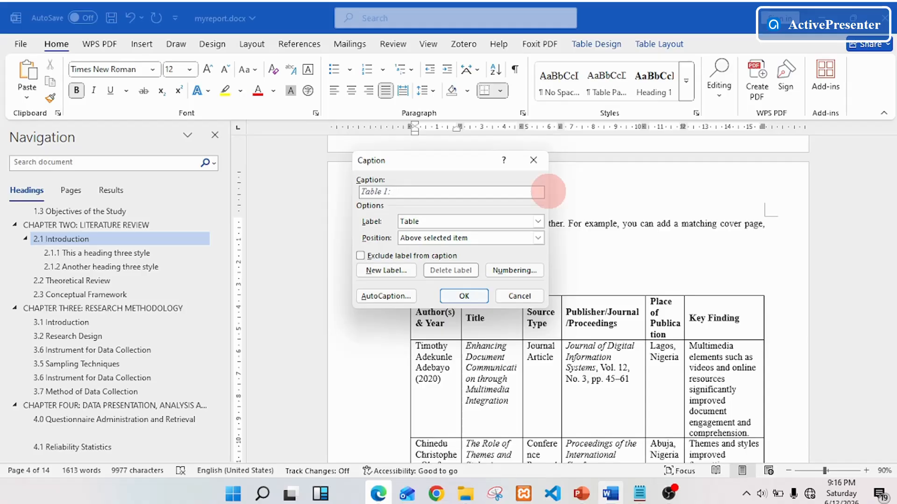
pyautogui.write('Summary of Literature Review')
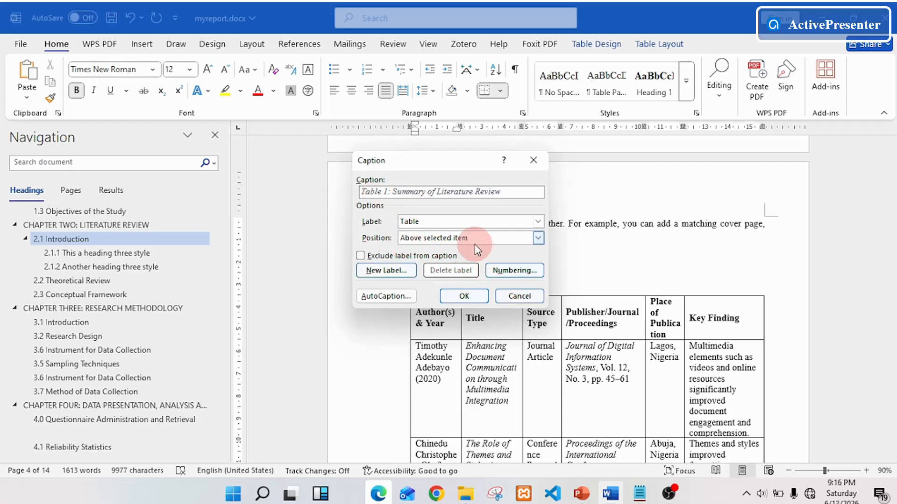
pyautogui.click(538, 239)
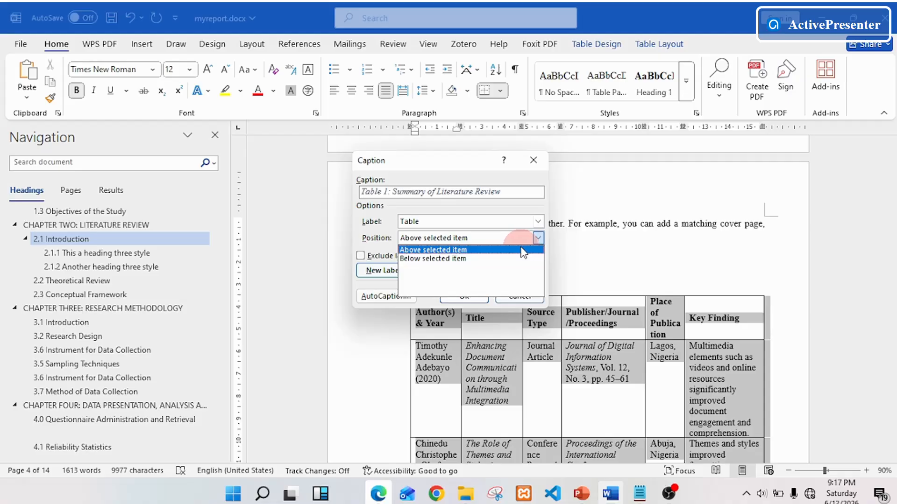
pyautogui.click(521, 249)
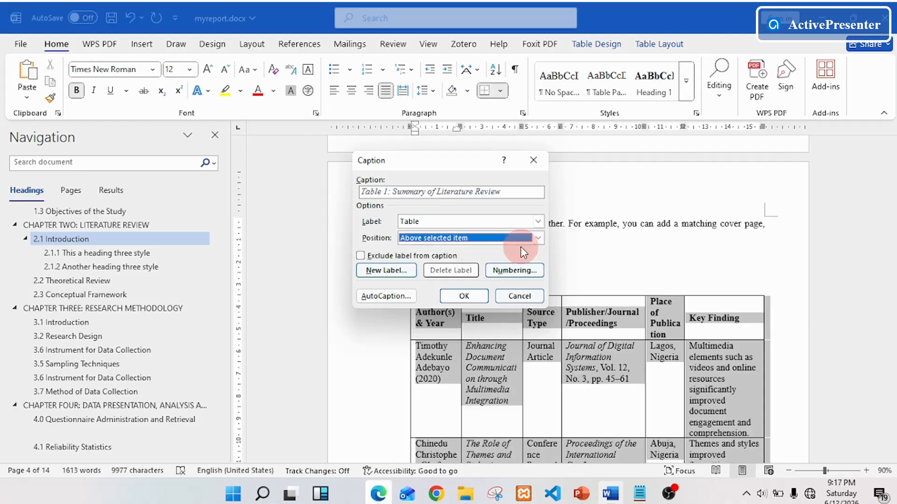
pyautogui.click(474, 295)
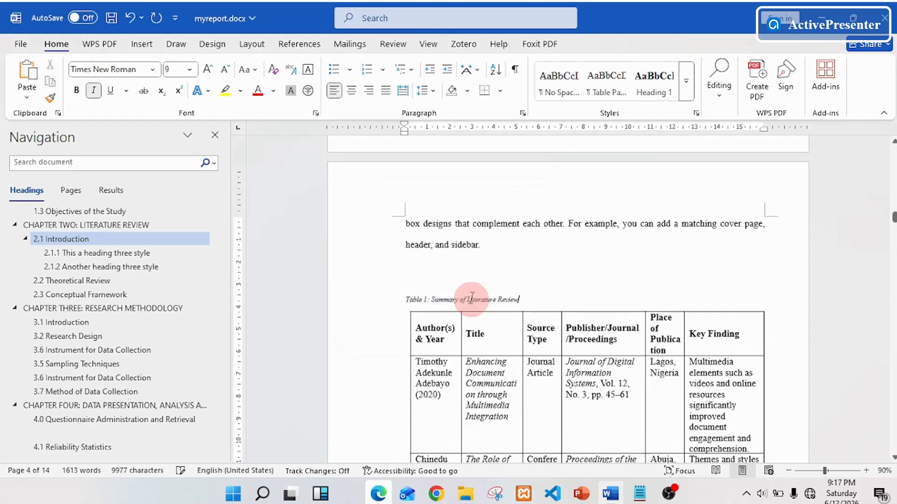
# Insert the caption "Table 2: Population and Sample Size" above the population and sampling table.
pyautogui.scroll(-1, 590, 300)
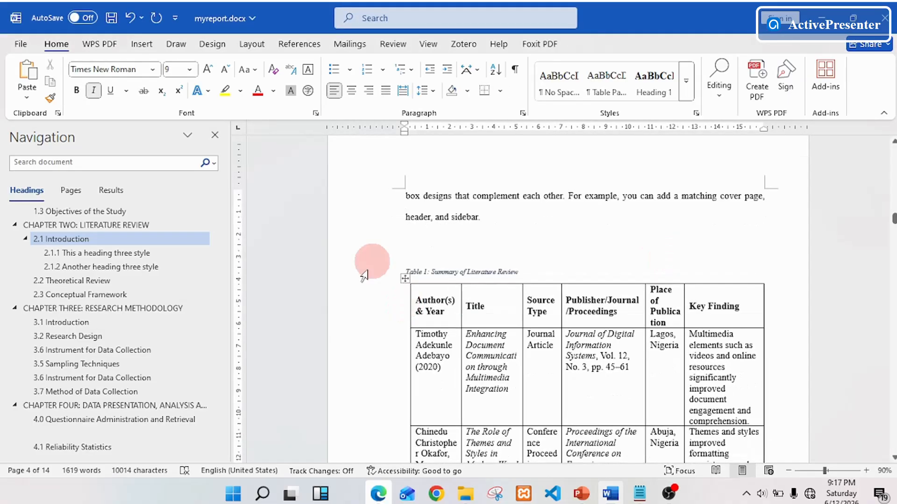
pyautogui.scroll(-4, 570, 275)
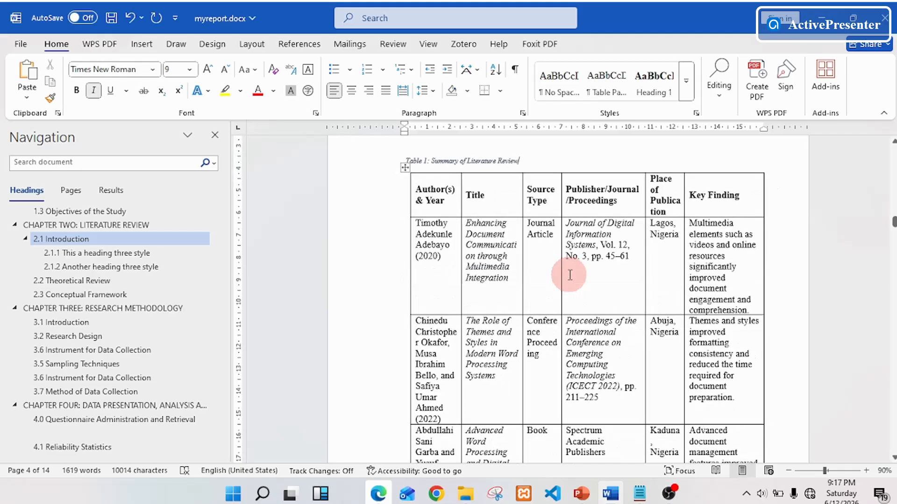
pyautogui.scroll(-8, 569, 275)
pyautogui.scroll(-15, 570, 275)
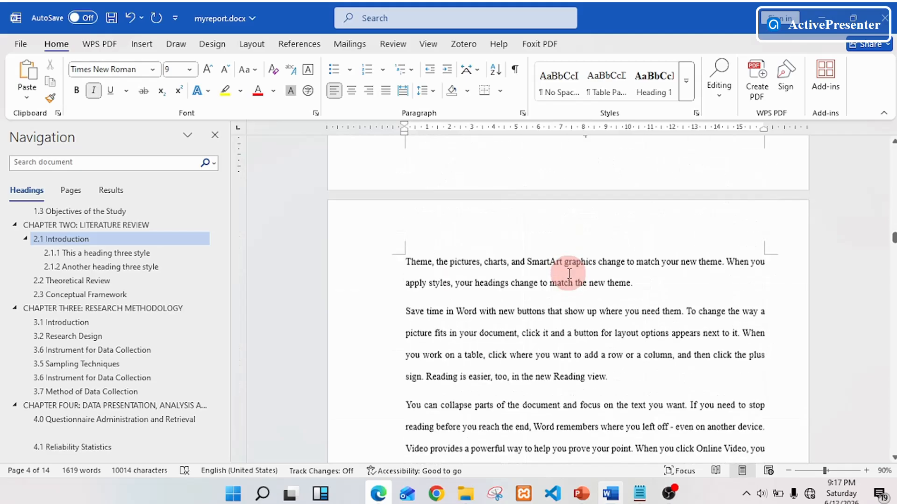
pyautogui.scroll(-20, 566, 274)
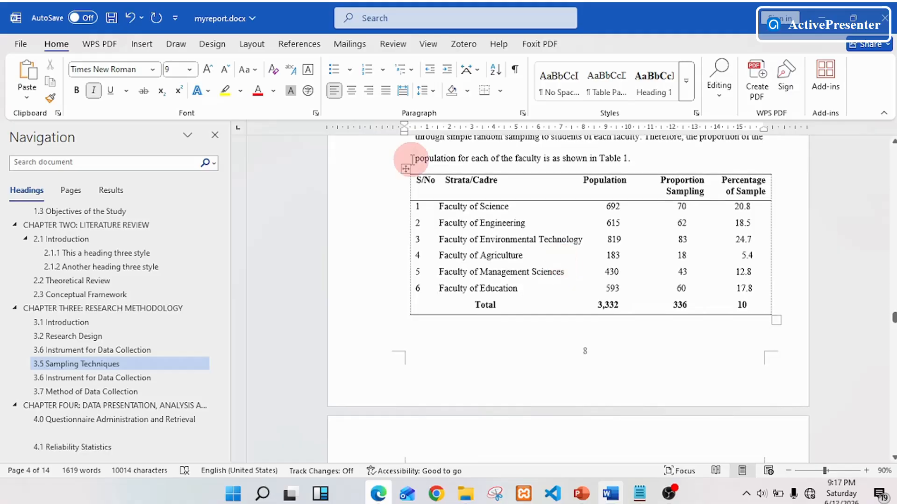
pyautogui.moveTo(493, 245)
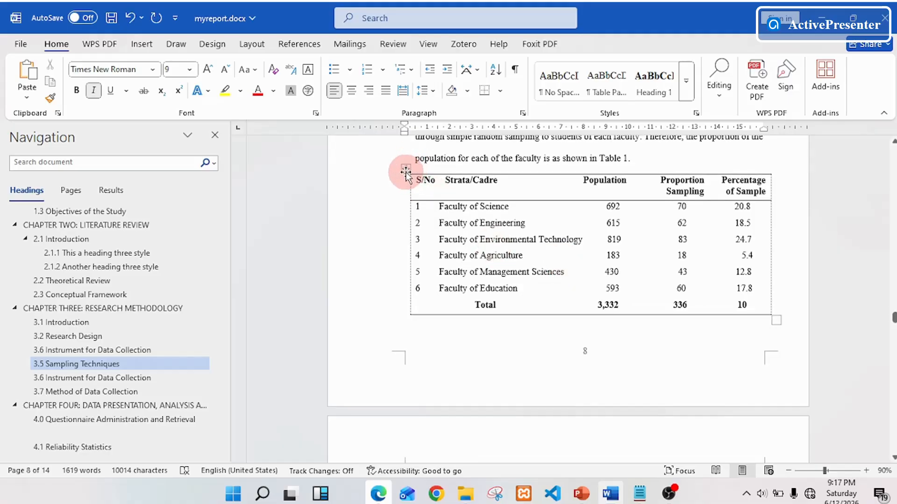
pyautogui.scroll(2, 406, 174)
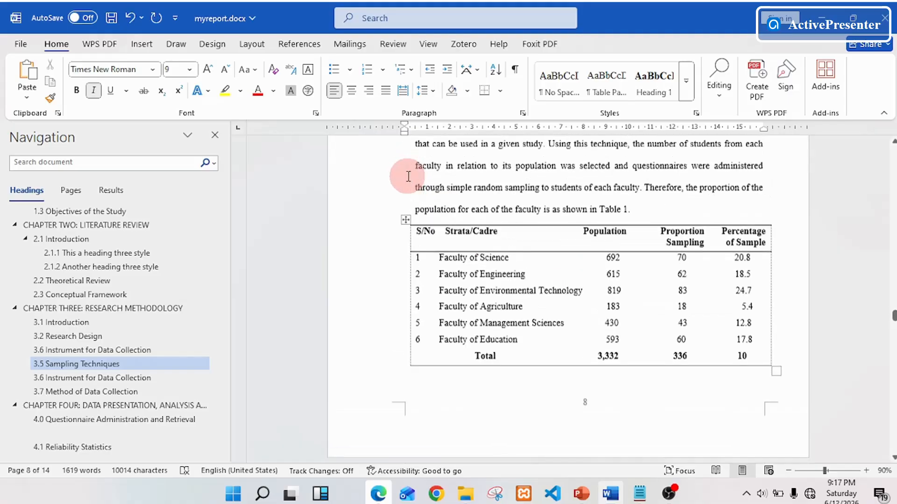
pyautogui.click(407, 224)
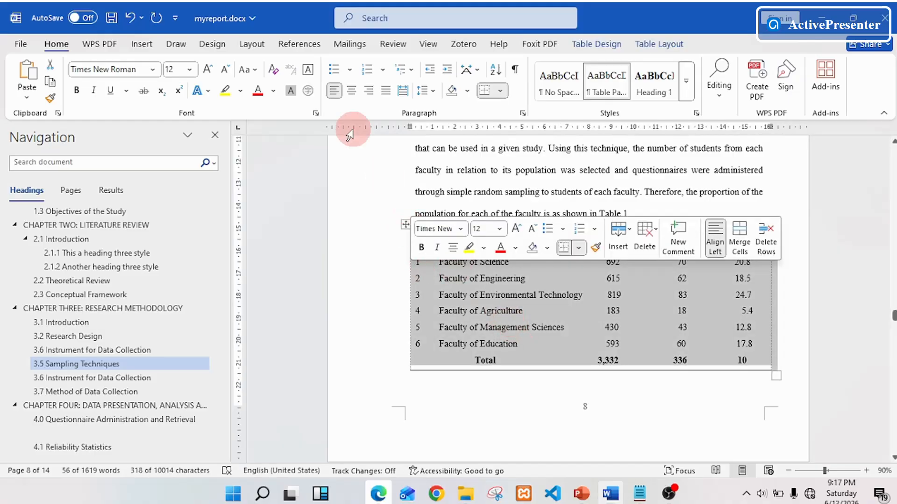
pyautogui.click(298, 44)
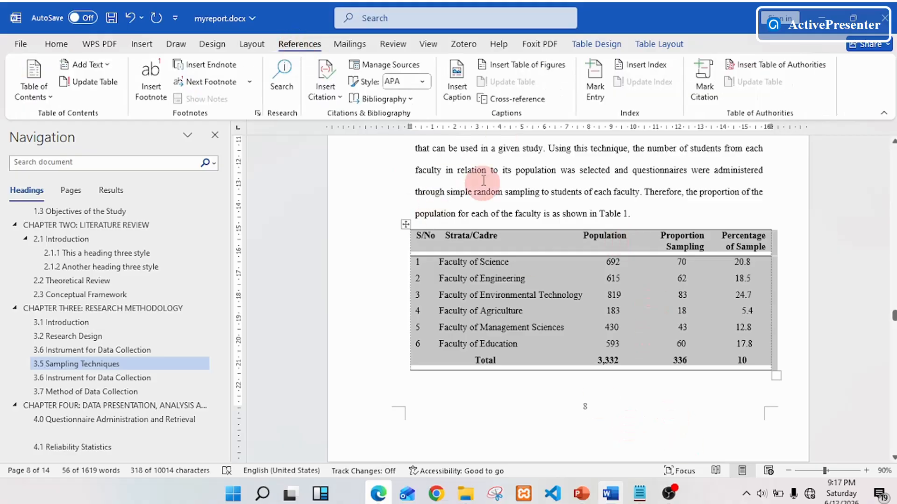
pyautogui.click(457, 73)
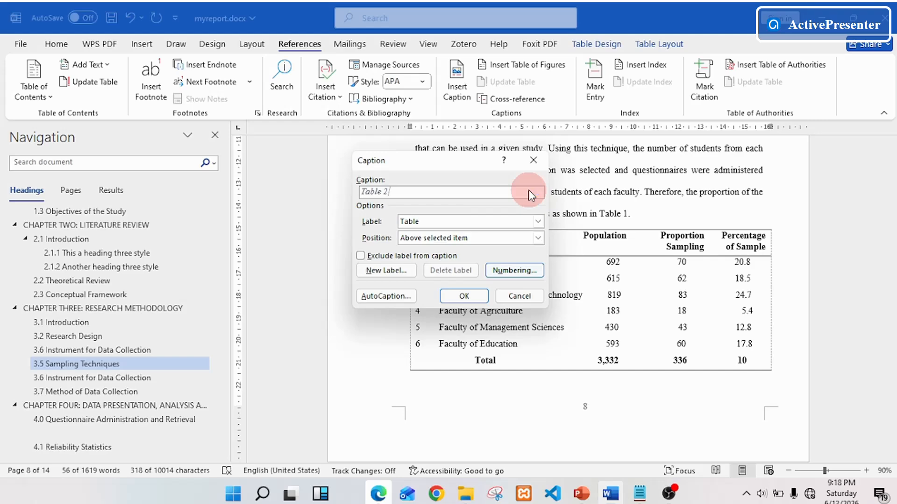
pyautogui.write(':')
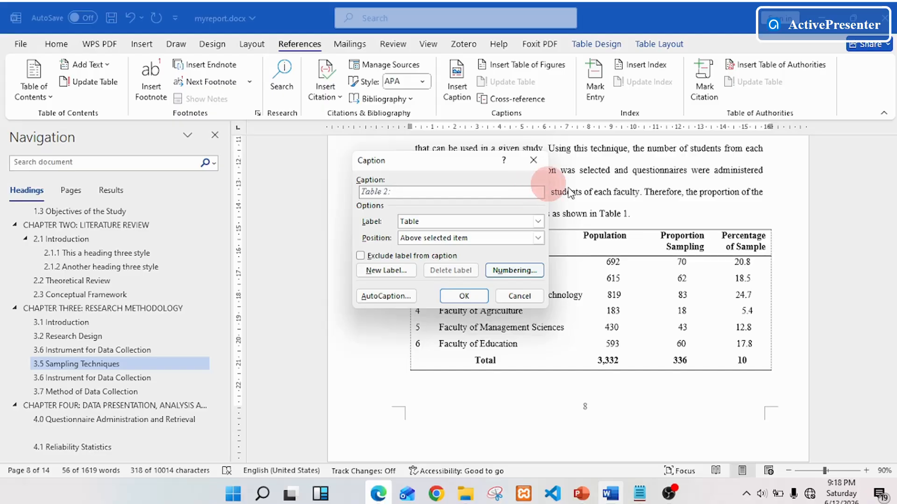
pyautogui.write(' Population and Sample Size')
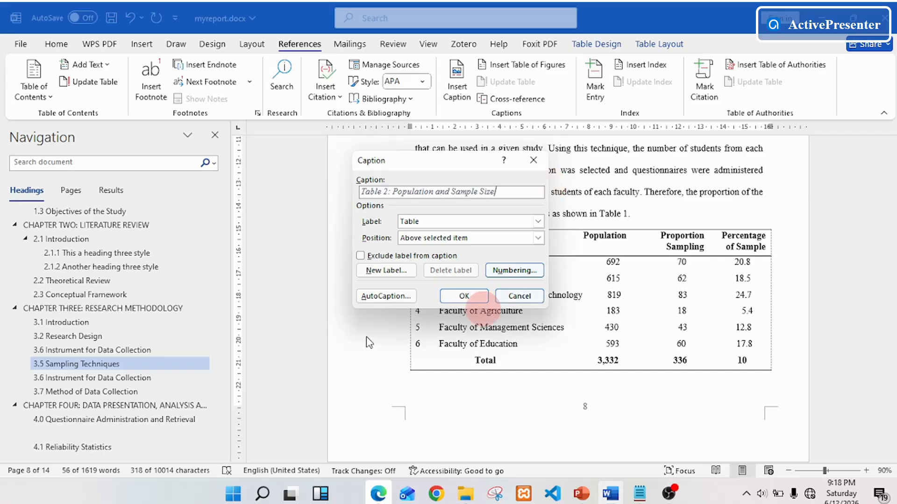
pyautogui.click(463, 296)
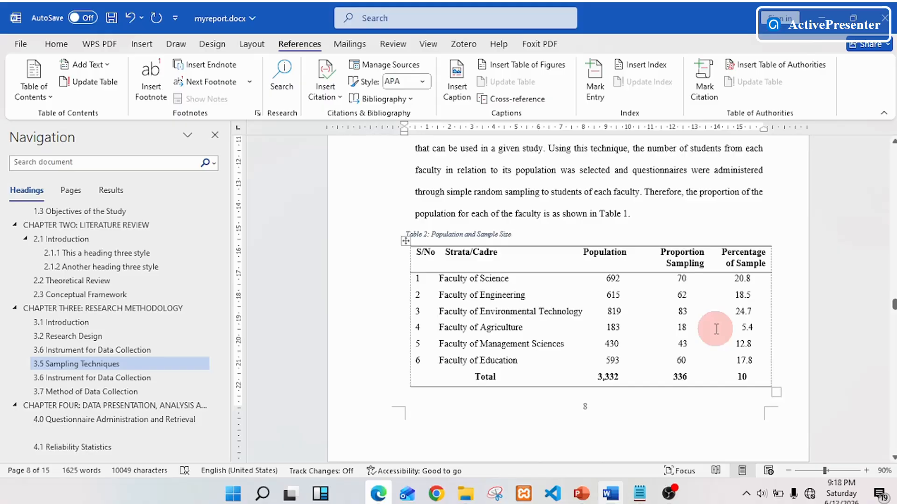
# Add three empty paragraphs after the table of contents to start a new page for the list of tables.
pyautogui.hotkey('ctrl', 'Home')
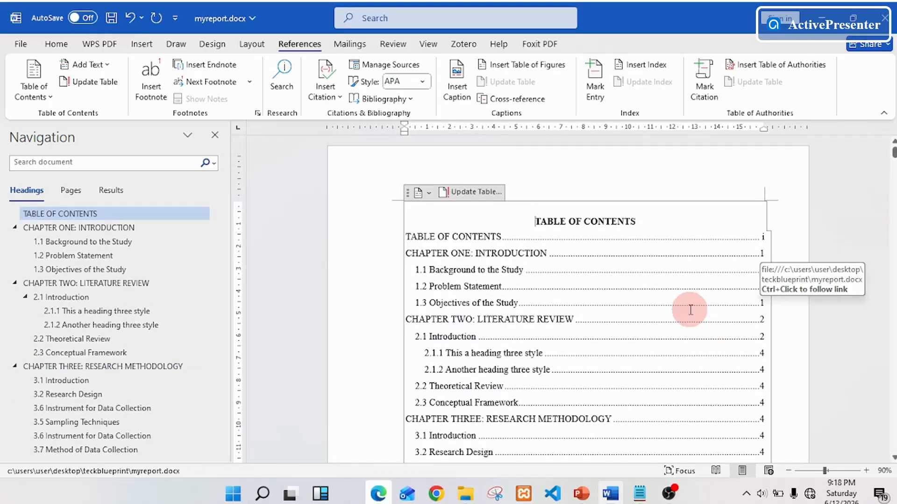
pyautogui.scroll(-8, 654, 277)
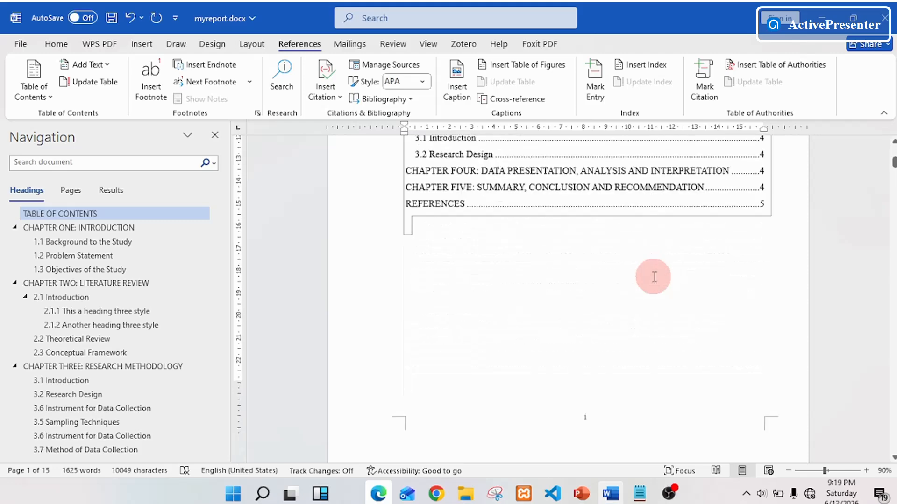
pyautogui.scroll(6, 635, 257)
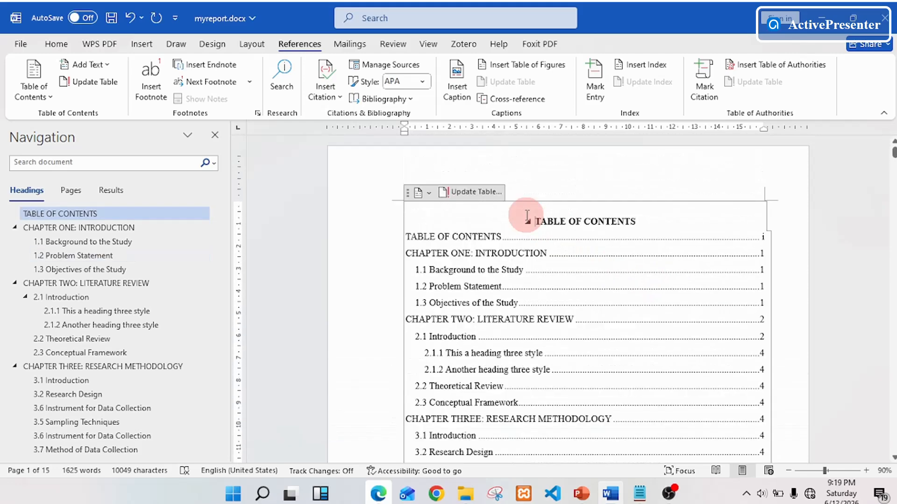
pyautogui.scroll(-5, 527, 214)
pyautogui.click(491, 337)
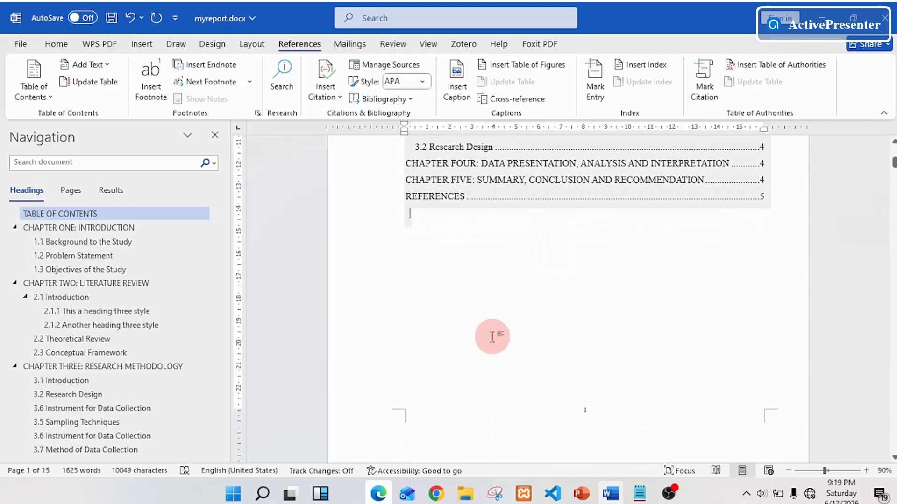
pyautogui.hotkey('ctrl', 'z')
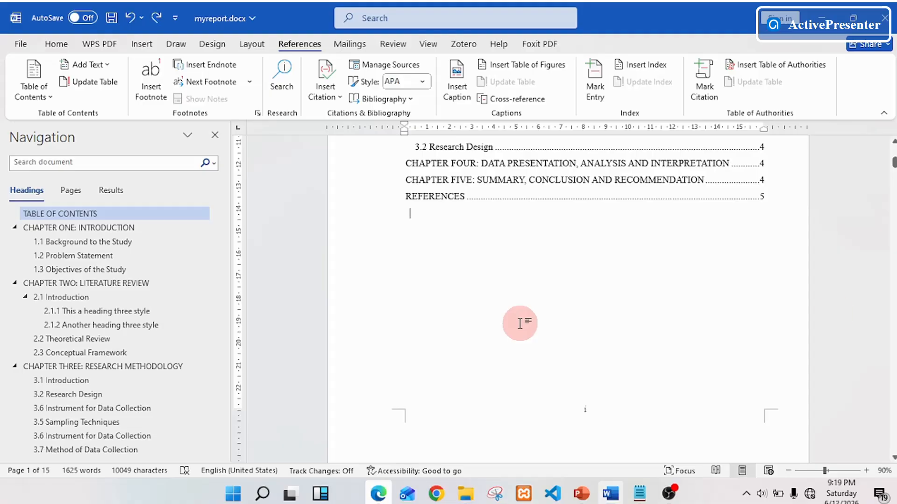
pyautogui.press('Return')
pyautogui.press('Return')
pyautogui.press('Return')
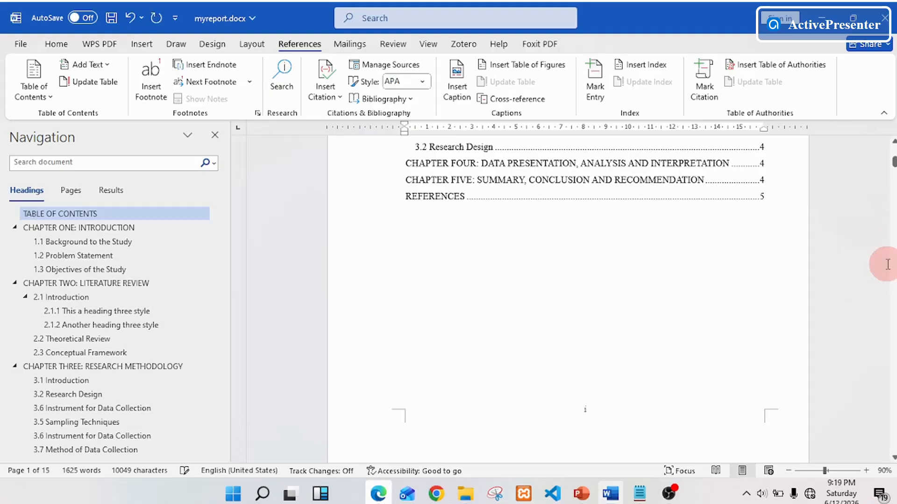
pyautogui.scroll(-10, 695, 340)
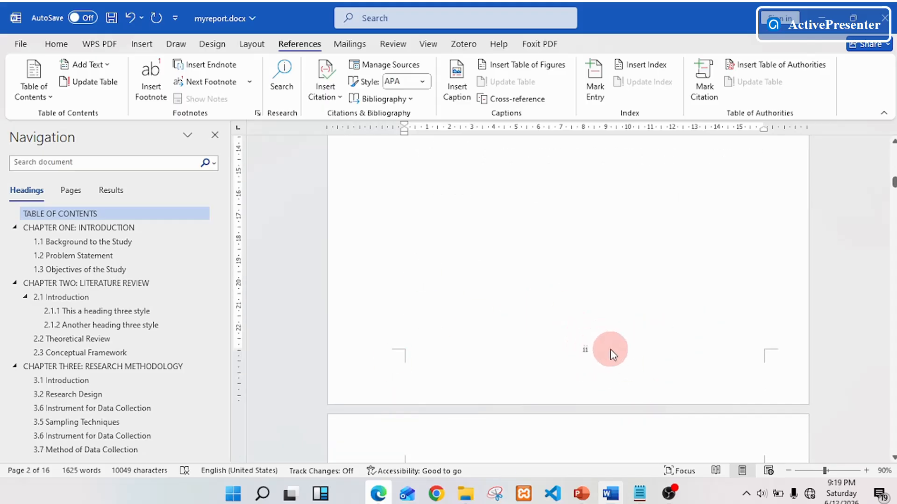
pyautogui.scroll(2, 706, 266)
pyautogui.scroll(-4, 699, 282)
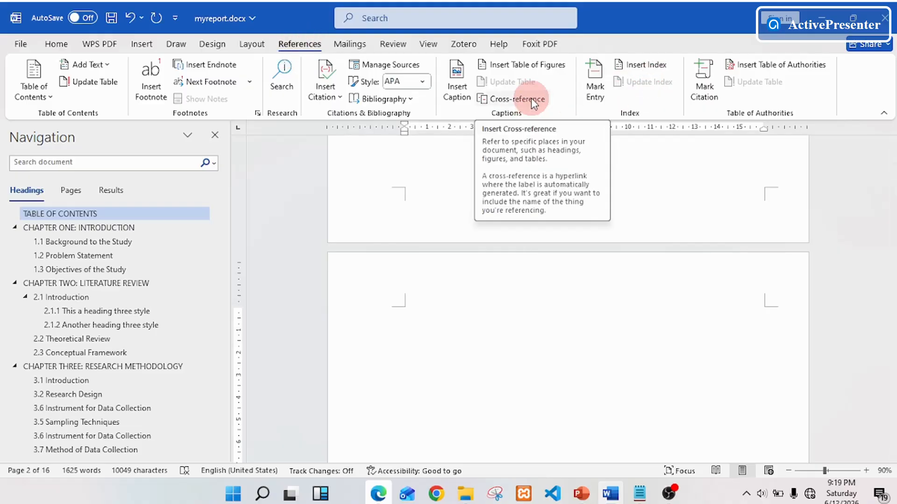
# Insert a table of figures using the Table caption label with right-aligned page numbers and dotted leaders.
pyautogui.click(527, 70)
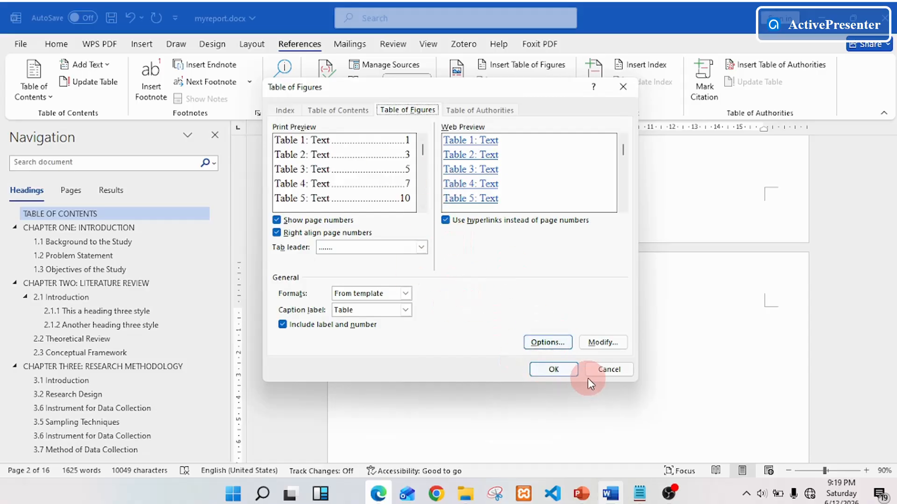
pyautogui.click(570, 373)
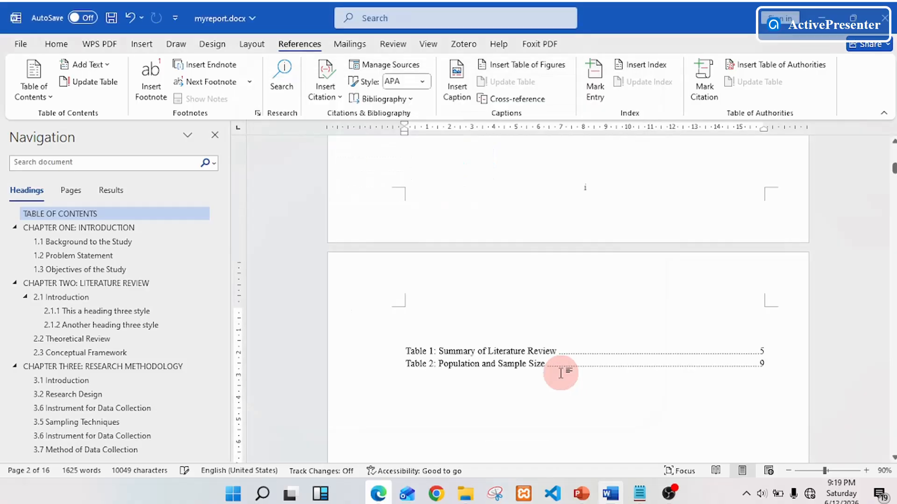
pyautogui.scroll(-2, 464, 364)
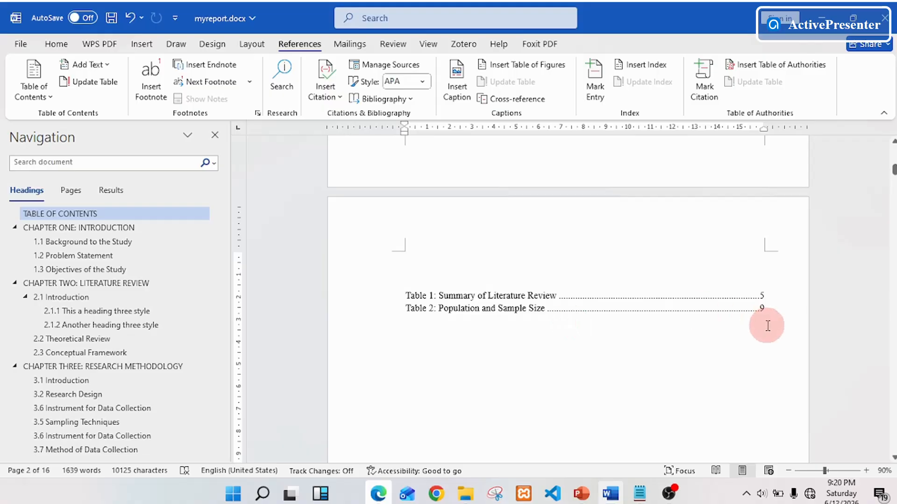
pyautogui.scroll(-1, 768, 326)
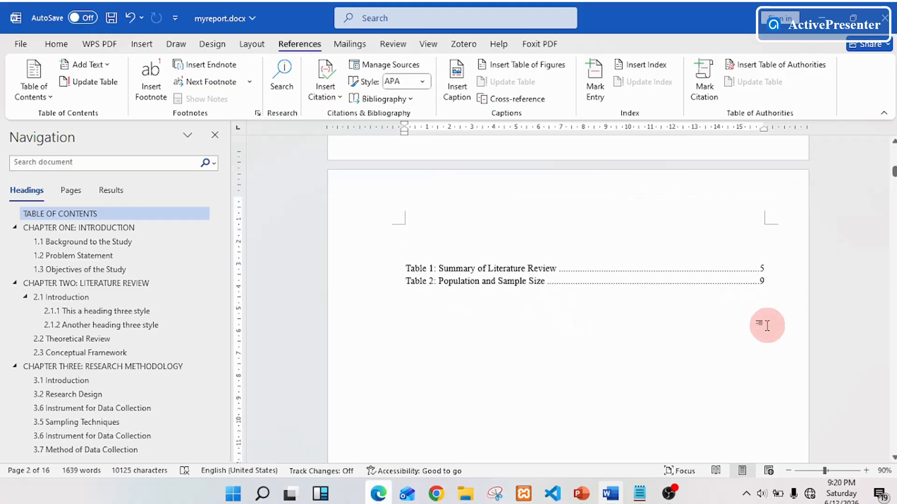
pyautogui.scroll(-1, 762, 324)
# Add the title "List of Tables" above the table of figures.
pyautogui.click(413, 217)
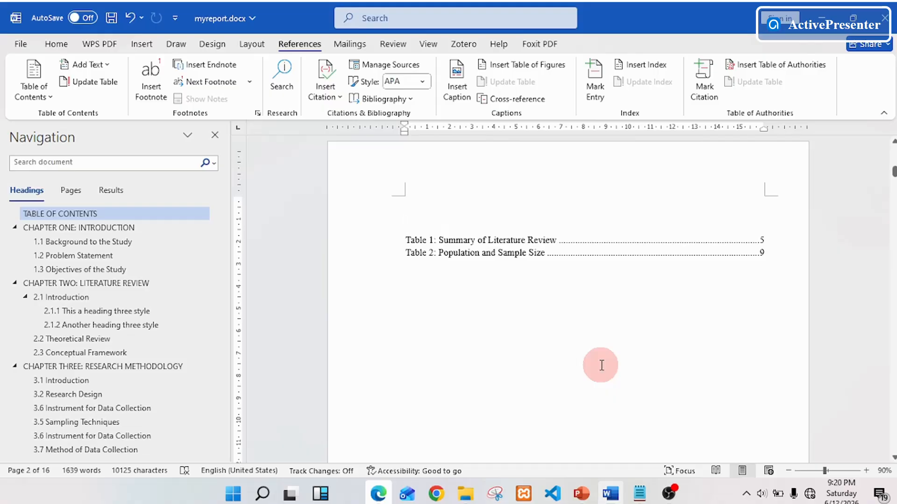
pyautogui.write('List of')
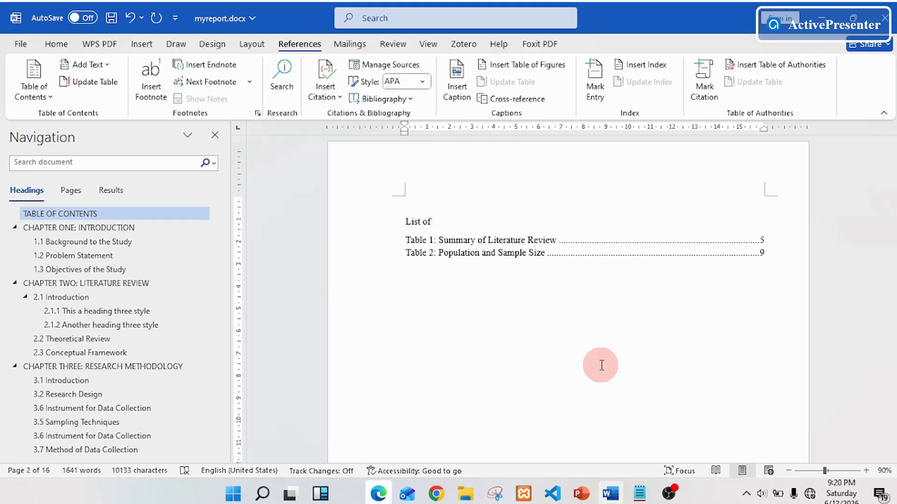
pyautogui.write(' Tables')
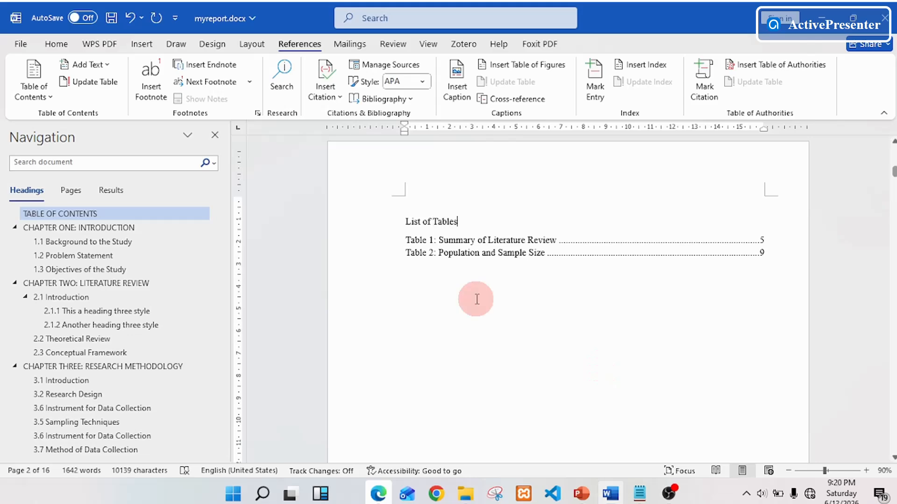
# Apply the Heading 1 style to the "List of Tables" title and change it to uppercase.
pyautogui.click(372, 232)
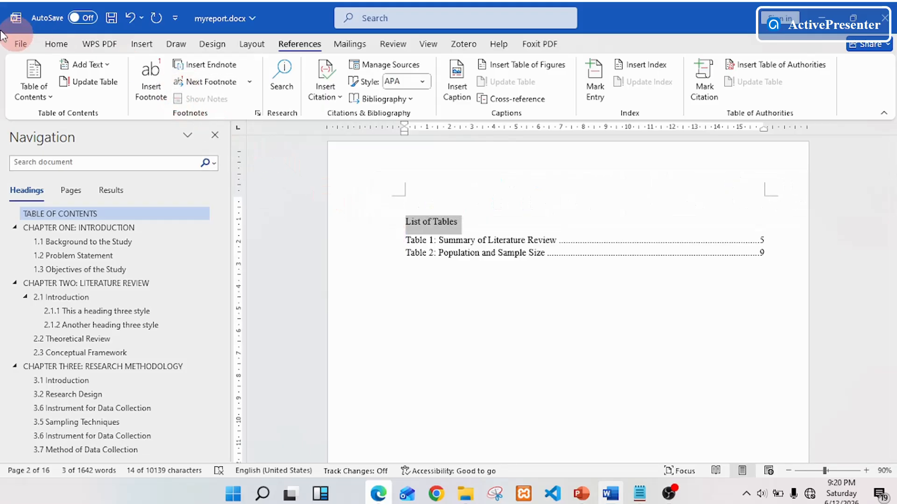
pyautogui.click(56, 43)
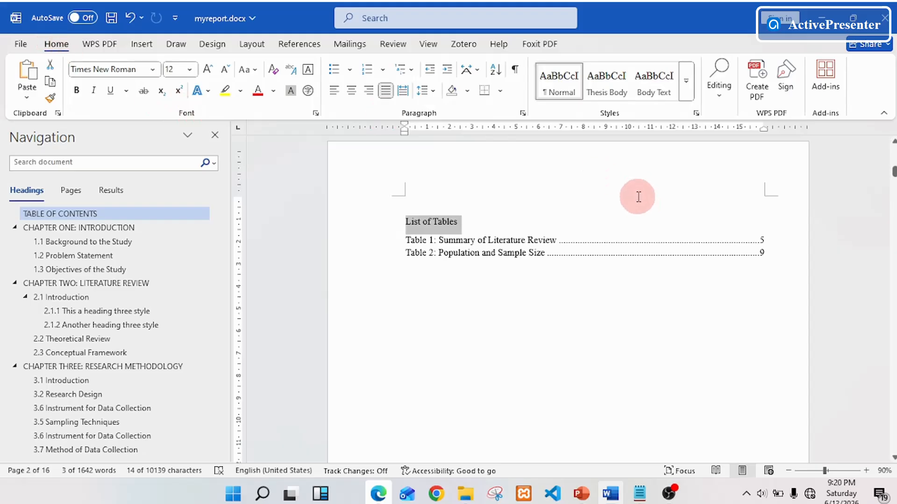
pyautogui.click(686, 82)
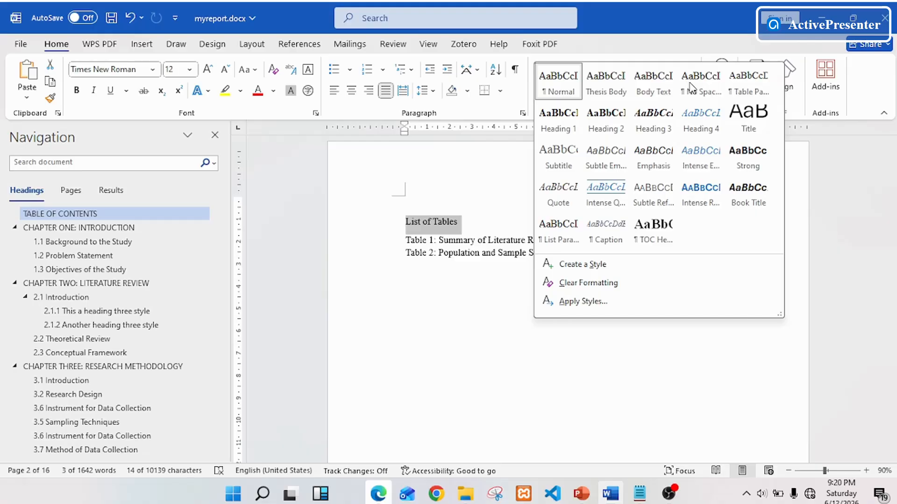
pyautogui.click(562, 128)
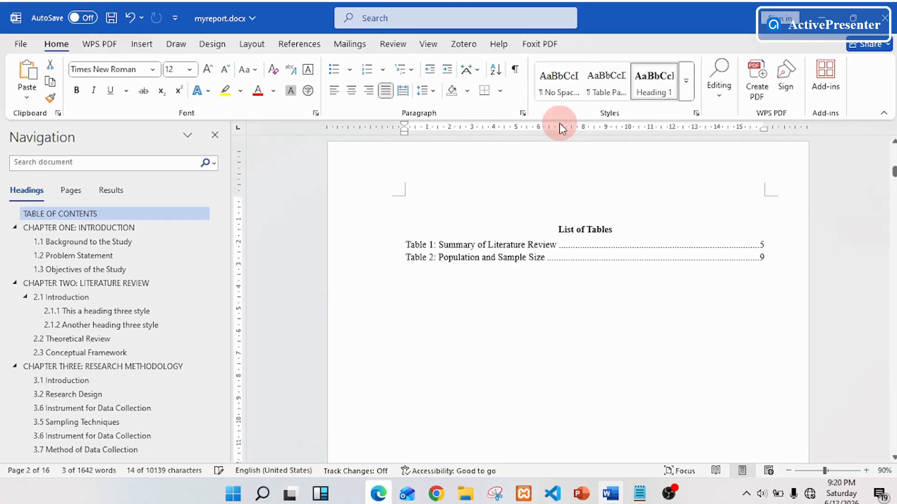
pyautogui.click(258, 72)
pyautogui.click(268, 125)
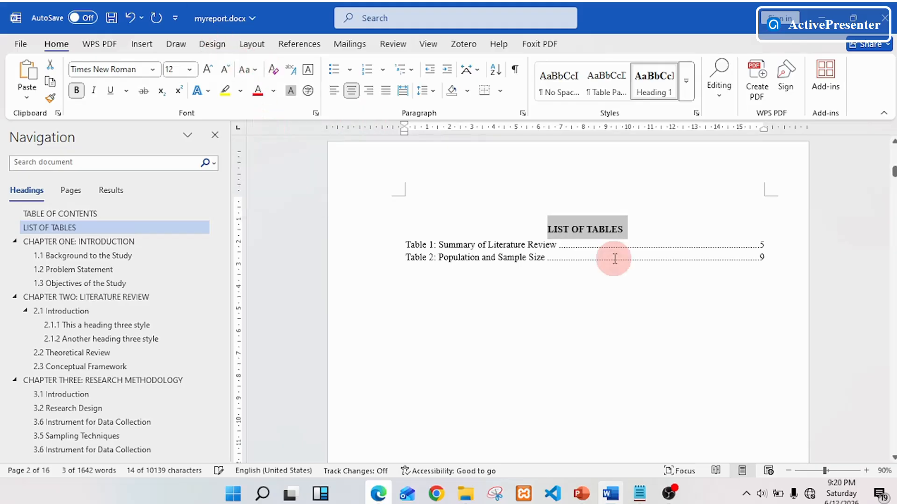
# Insert the caption "Table 3: This Our Third Table" above the construct and variable table in section 3.6.
pyautogui.click(649, 269)
pyautogui.scroll(-5, 649, 269)
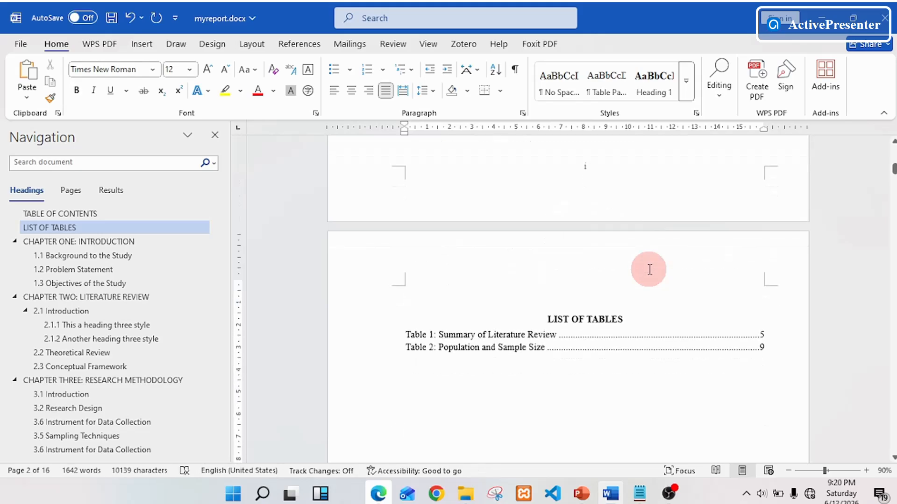
pyautogui.scroll(-10, 648, 269)
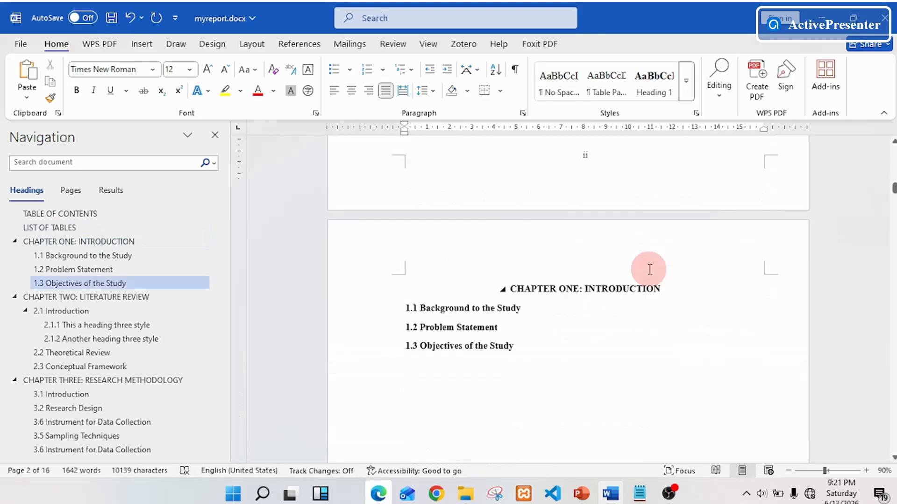
pyautogui.scroll(-15, 649, 270)
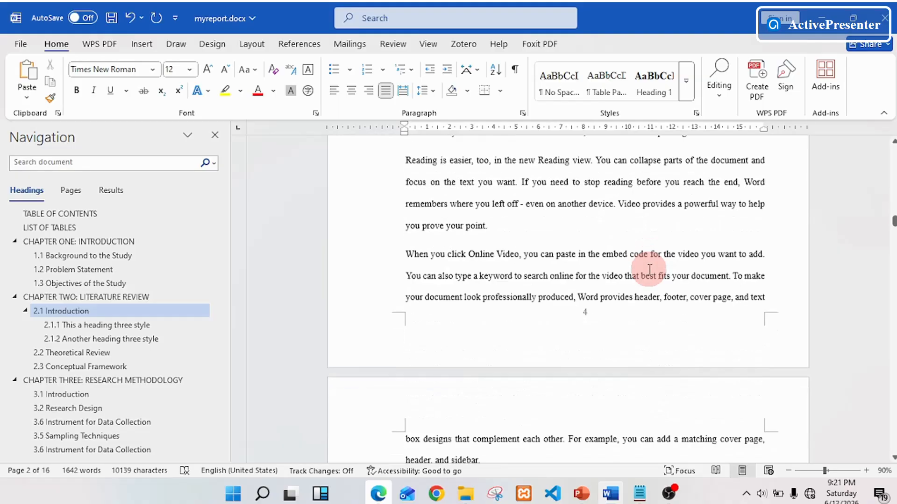
pyautogui.scroll(-15, 647, 270)
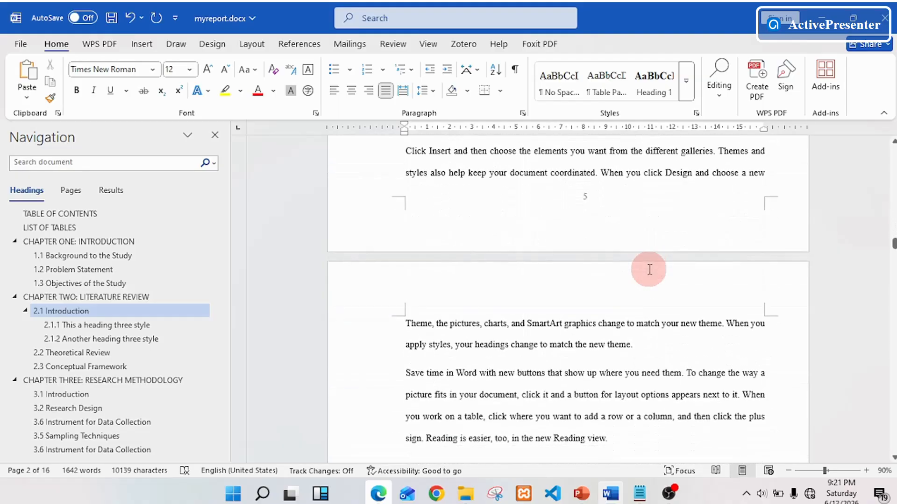
pyautogui.scroll(-15, 649, 270)
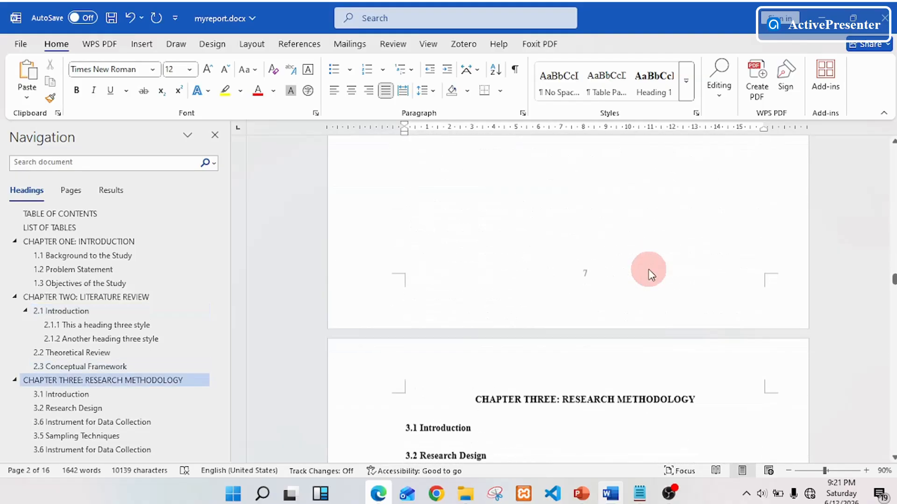
pyautogui.scroll(-15, 649, 269)
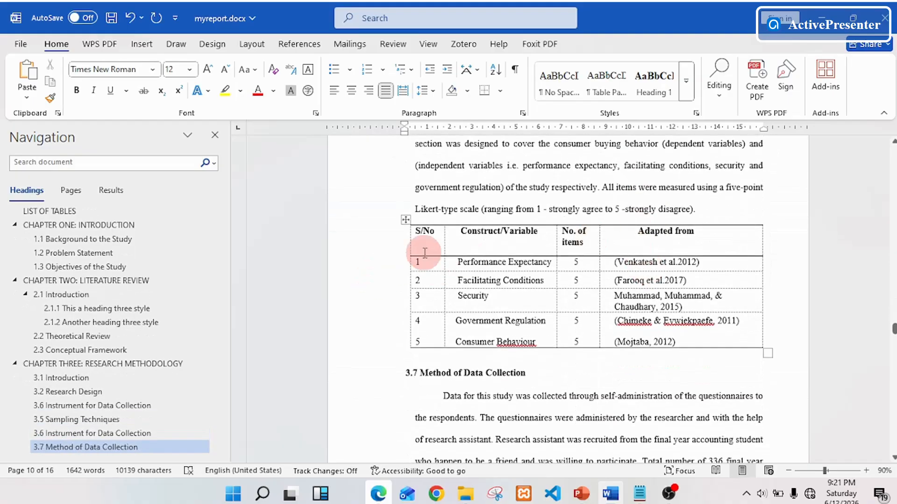
pyautogui.rightClick(405, 219)
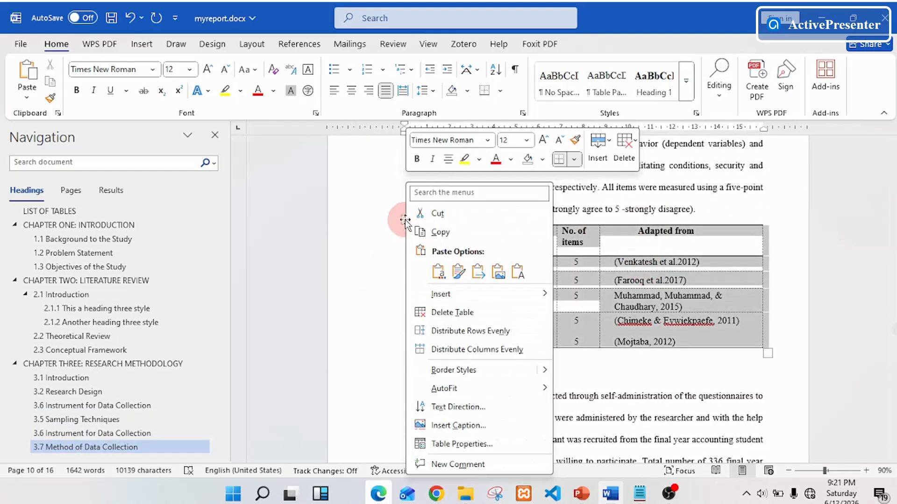
pyautogui.click(480, 426)
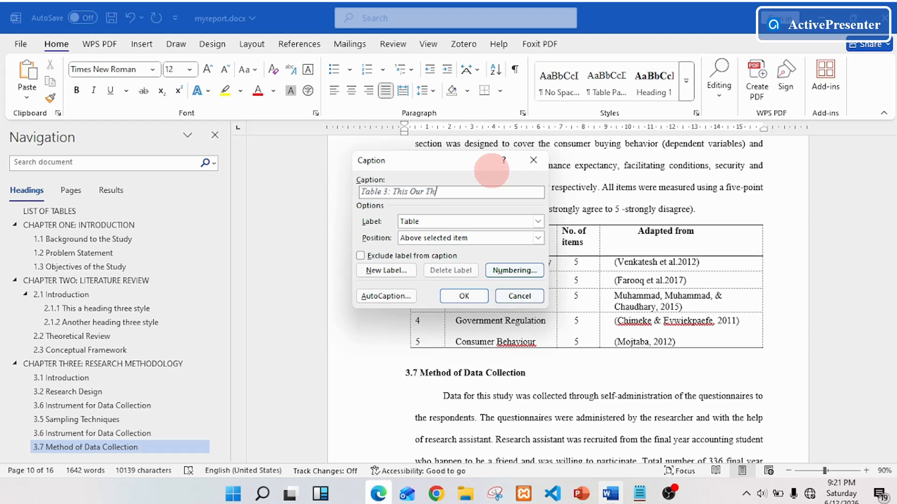
pyautogui.write('itd Table')
pyautogui.click(510, 289)
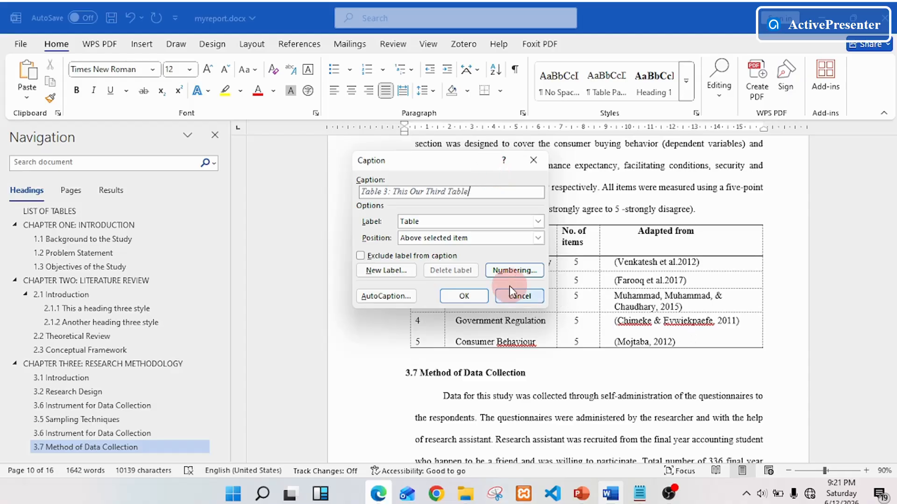
pyautogui.click(469, 295)
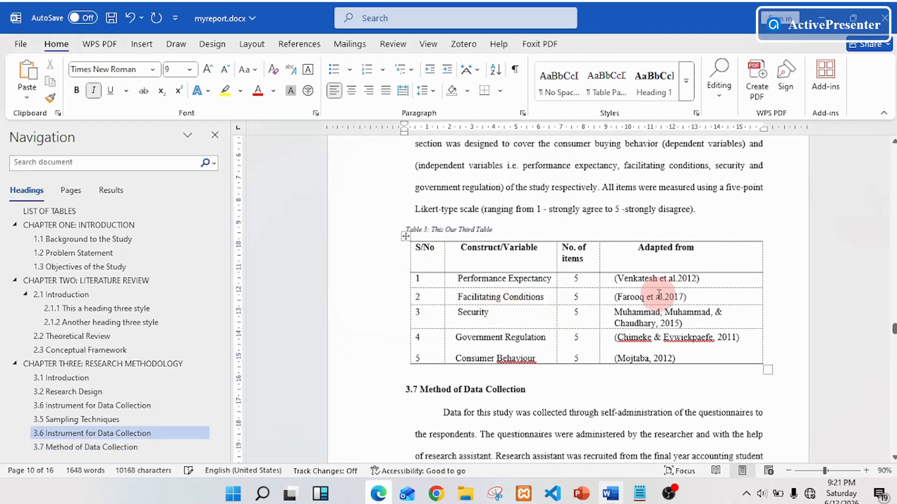